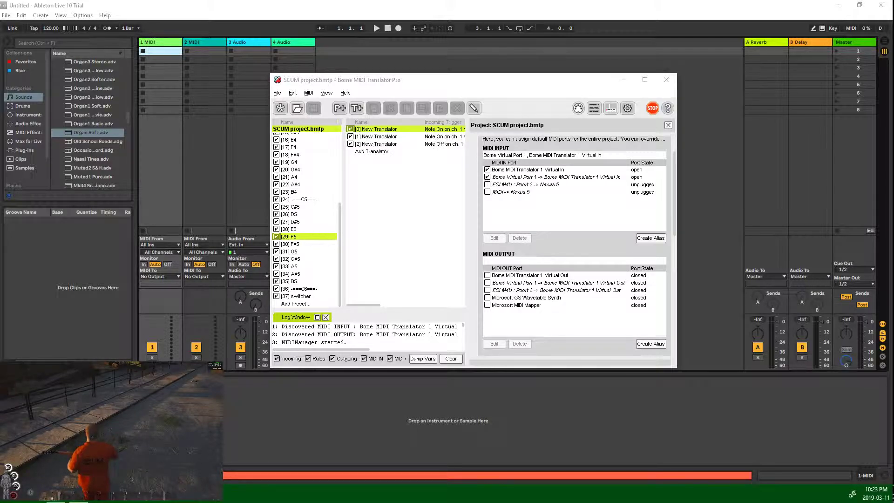
pyautogui.click(578, 111)
pyautogui.click(487, 176)
pyautogui.click(487, 177)
pyautogui.click(486, 184)
pyautogui.click(488, 169)
pyautogui.click(497, 179)
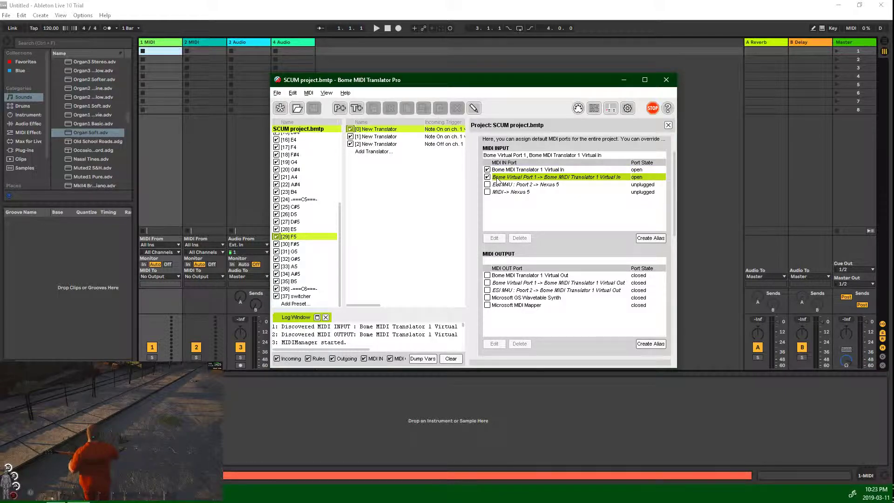
pyautogui.click(521, 170)
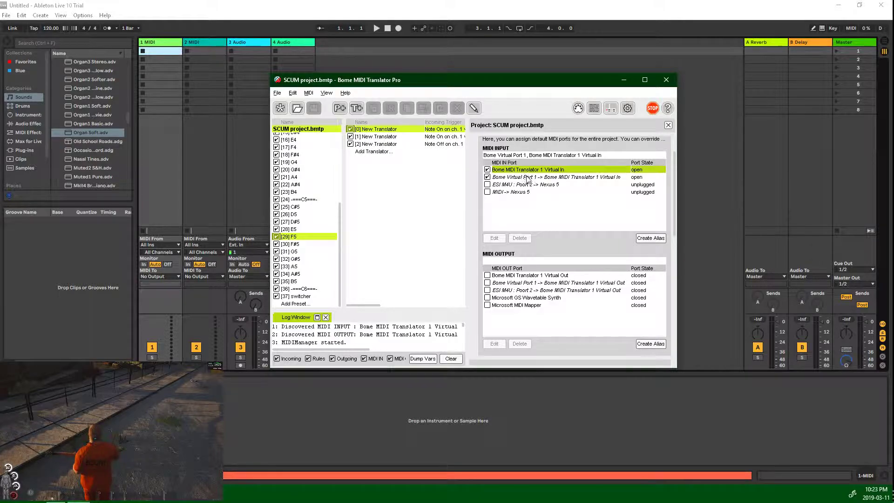
pyautogui.click(507, 177)
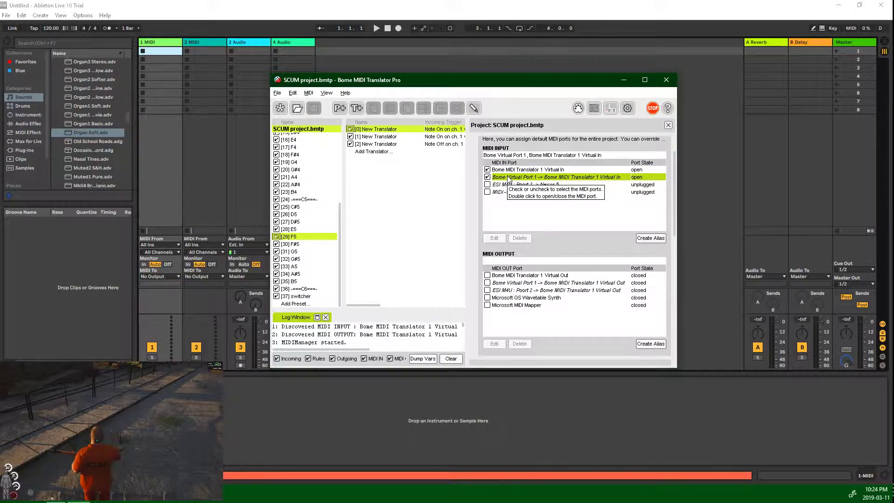
pyautogui.click(511, 170)
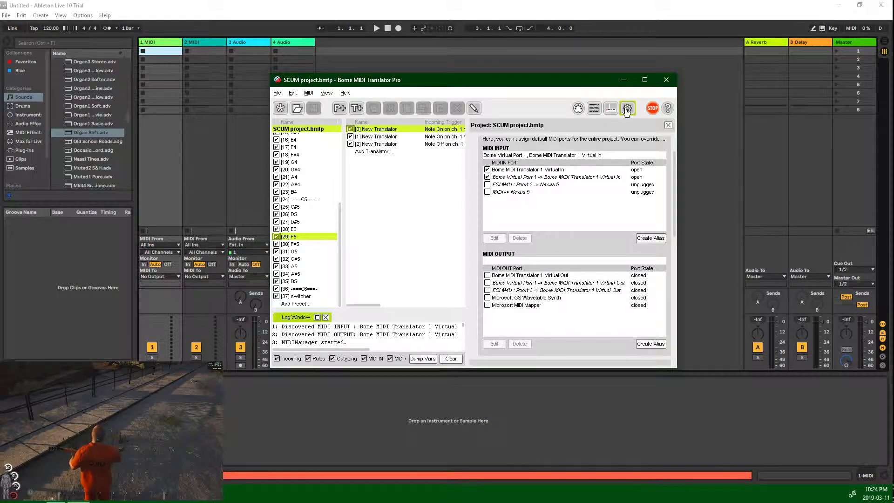
# Keep Bome's Start-Up settings Start Minimized and Show Splash Screen enabled, then minimize the translator
pyautogui.hotkey('alt', 'Tab')
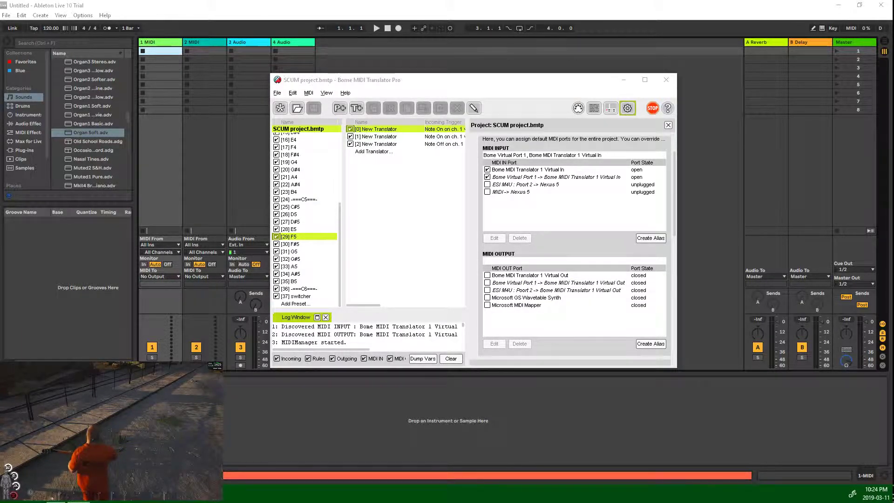
pyautogui.click(627, 108)
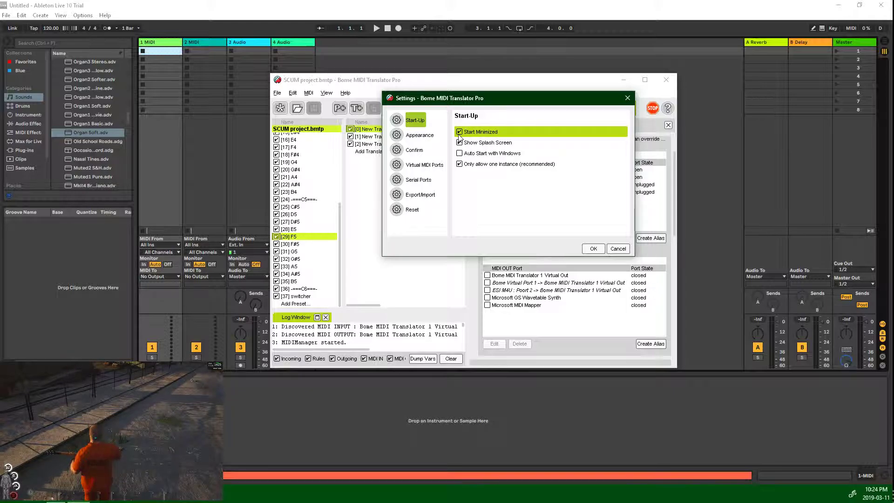
pyautogui.click(594, 248)
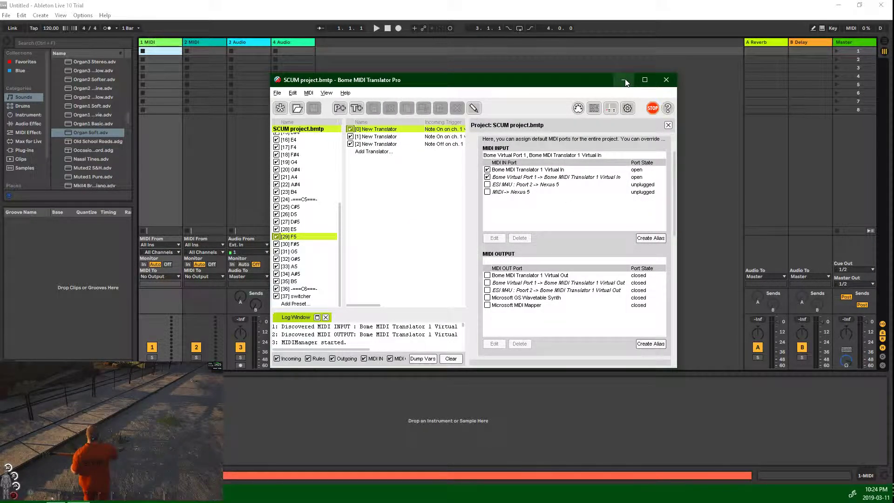
pyautogui.click(624, 80)
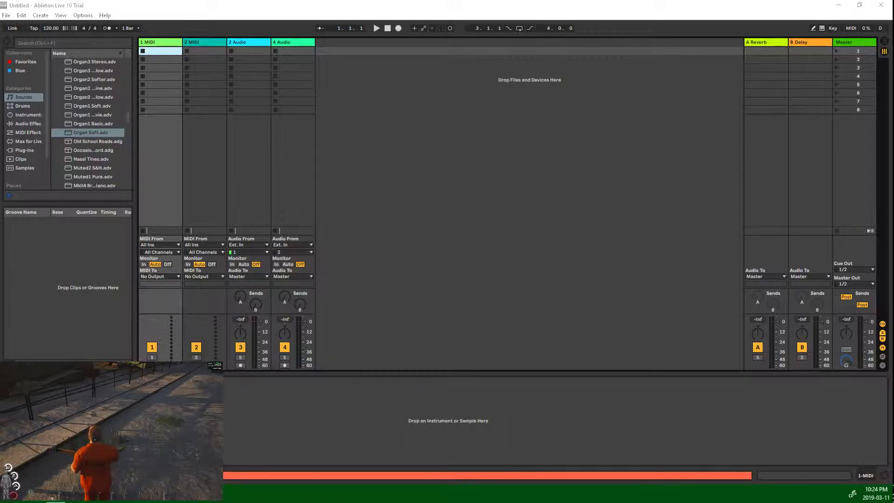
# Drop the CREAM MIDI file into track 1's first clip slot and collapse the browser
pyautogui.moveTo(421, 233); pyautogui.dragTo(157, 52)
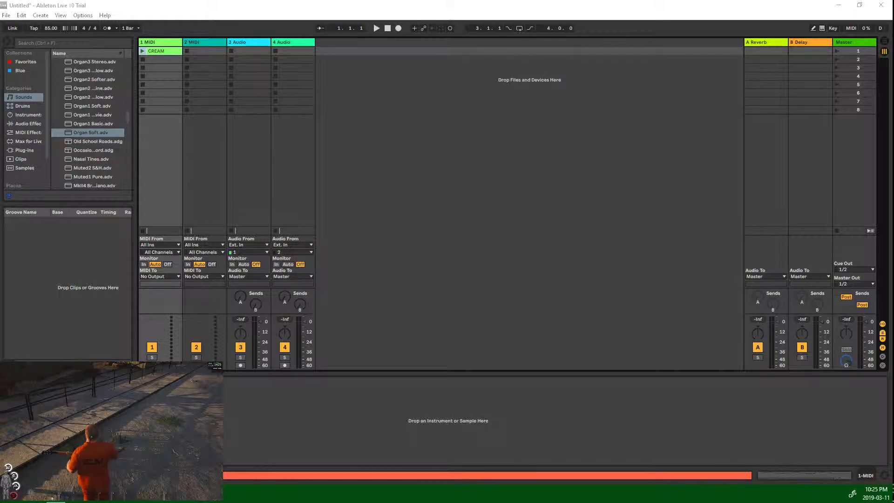
pyautogui.click(172, 174)
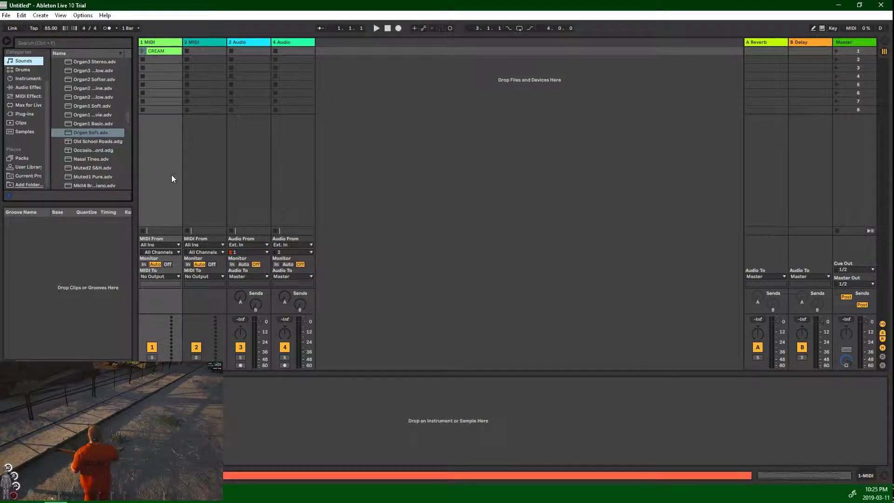
pyautogui.click(8, 41)
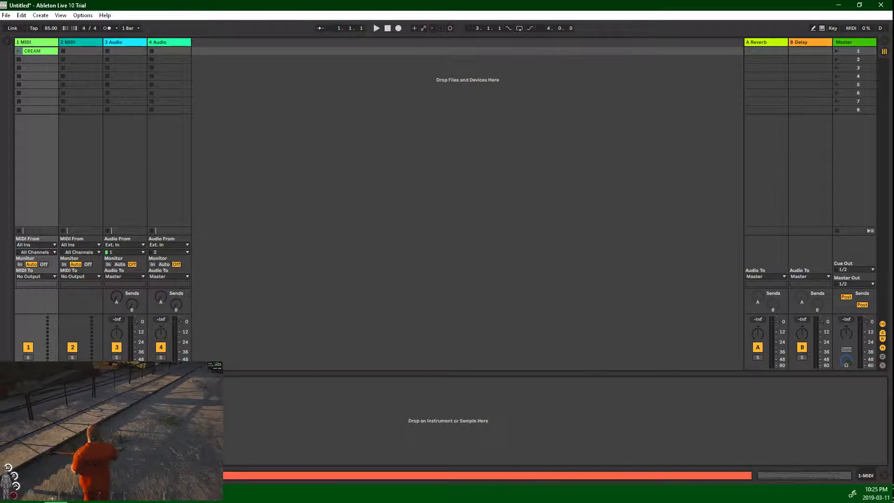
# Arm track 1 MIDI and set its MIDI From input to No Input
pyautogui.hotkey('alt', 'Tab')
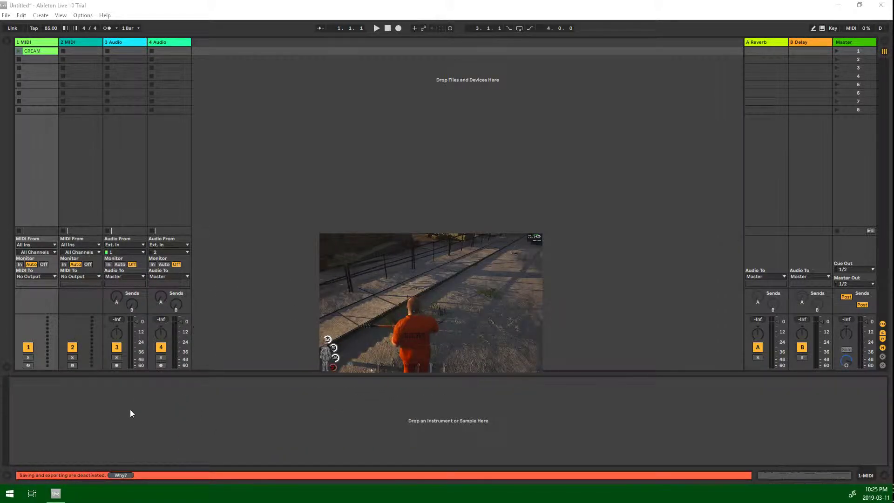
pyautogui.click(27, 364)
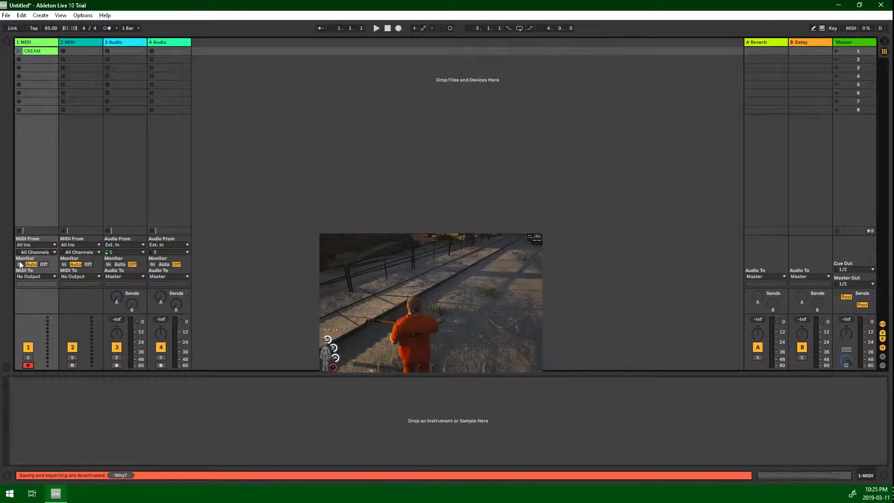
pyautogui.click(32, 245)
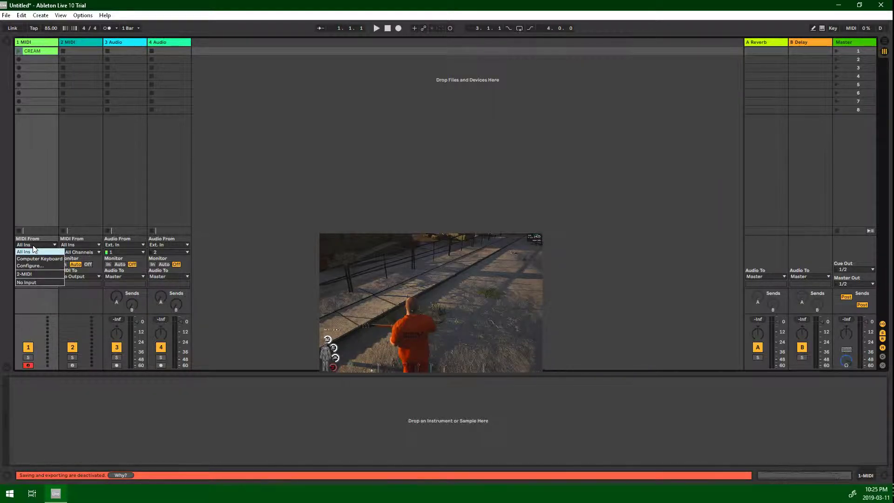
pyautogui.click(26, 282)
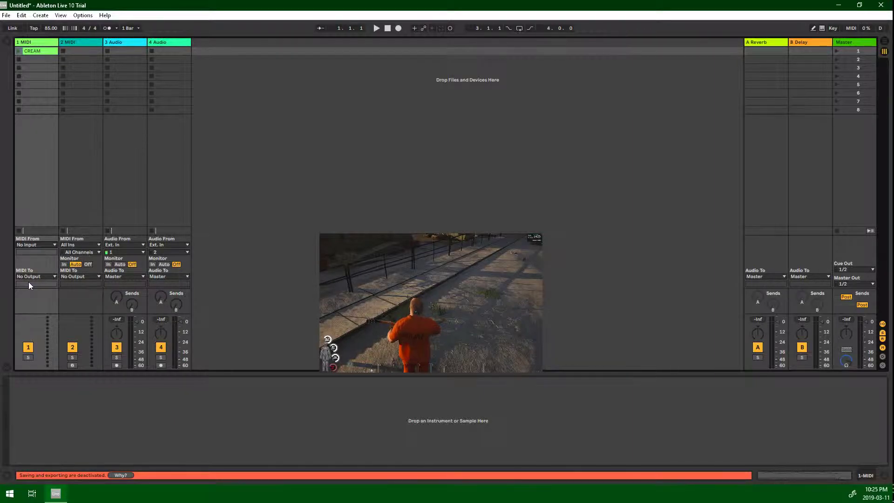
# Route track 1's MIDI To output to MPK mini Output and open Link/MIDI Preferences
pyautogui.click(33, 276)
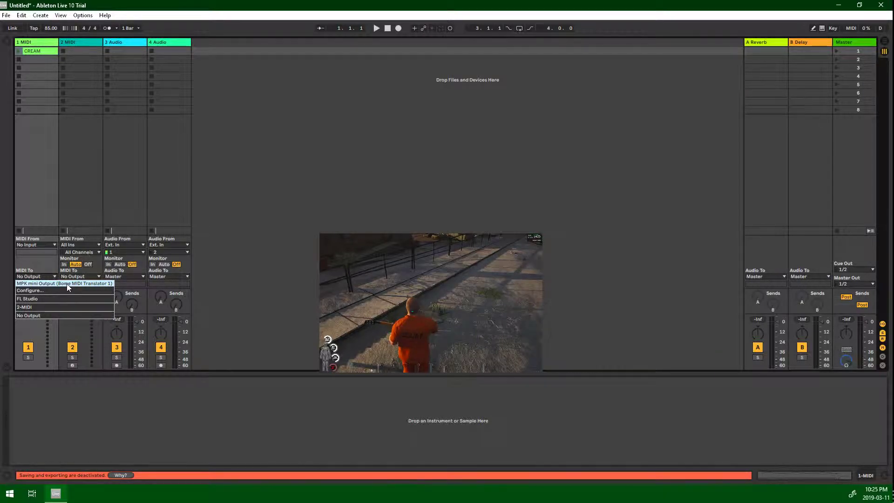
pyautogui.click(65, 284)
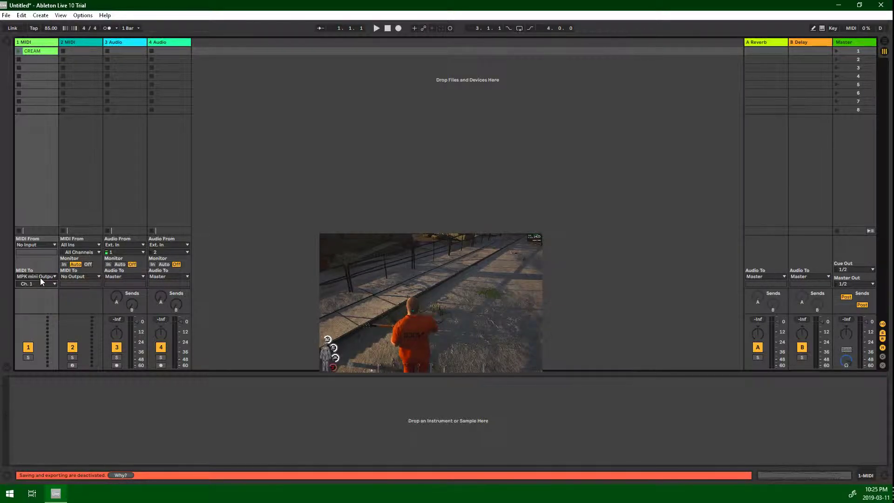
pyautogui.click(40, 277)
pyautogui.click(38, 289)
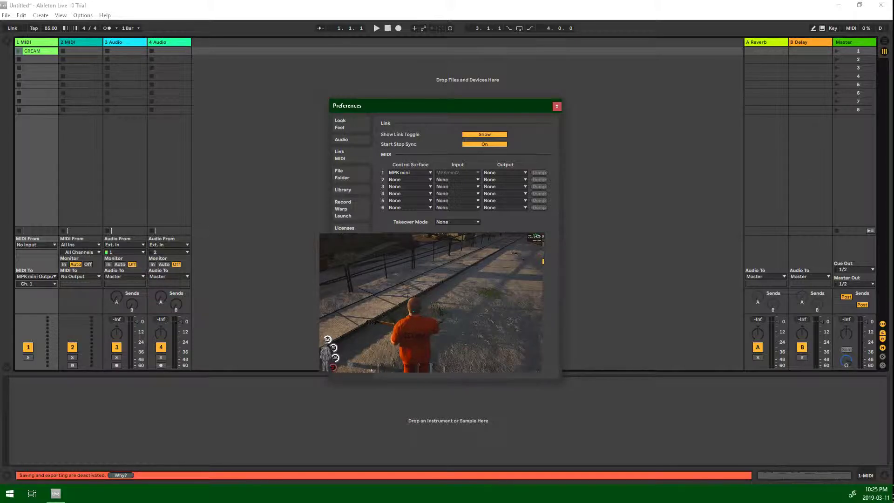
# Close Preferences, toggle track 1's Solo on and off, and open CREAM in Clip View
pyautogui.click(557, 106)
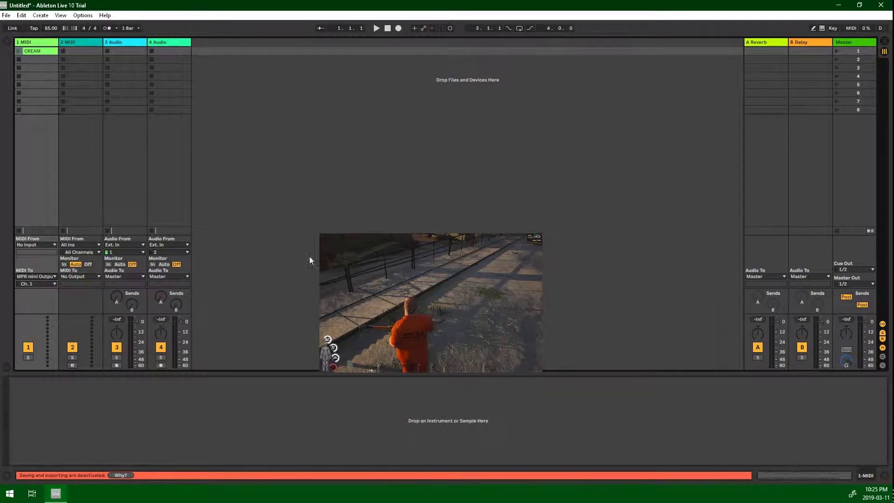
pyautogui.click(25, 357)
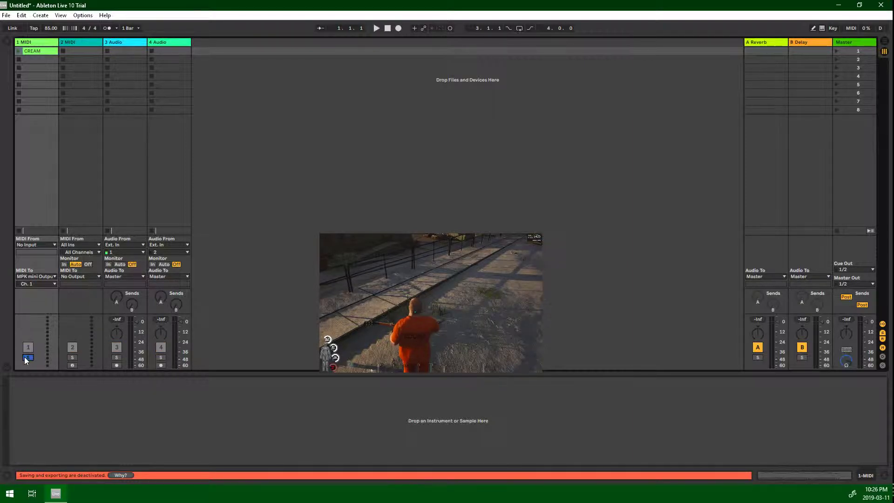
pyautogui.click(25, 357)
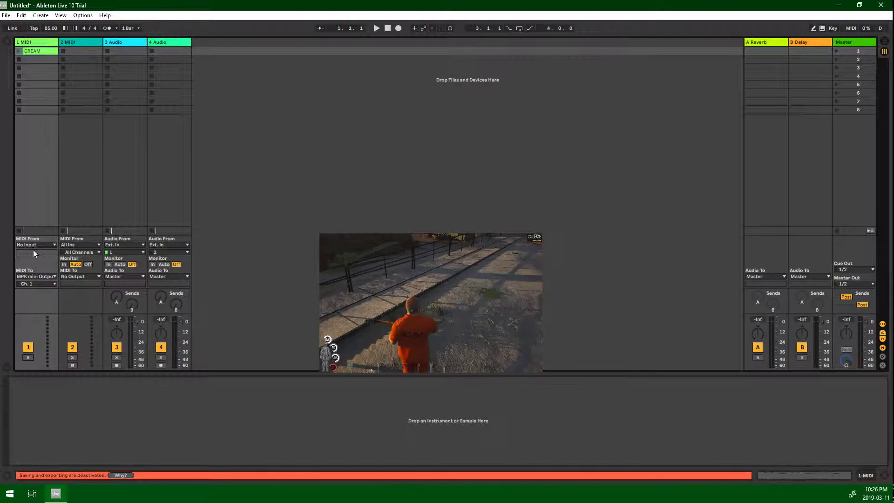
pyautogui.doubleClick(46, 51)
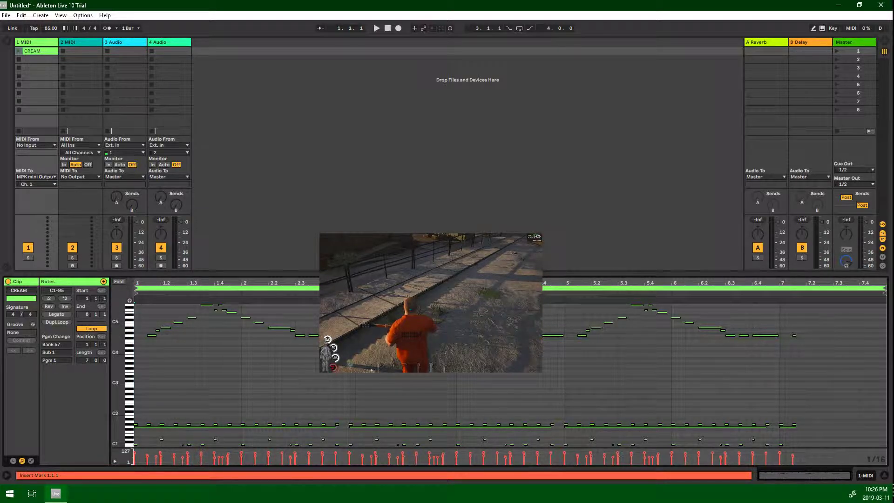
pyautogui.moveTo(394, 337); pyautogui.dragTo(73, 470)
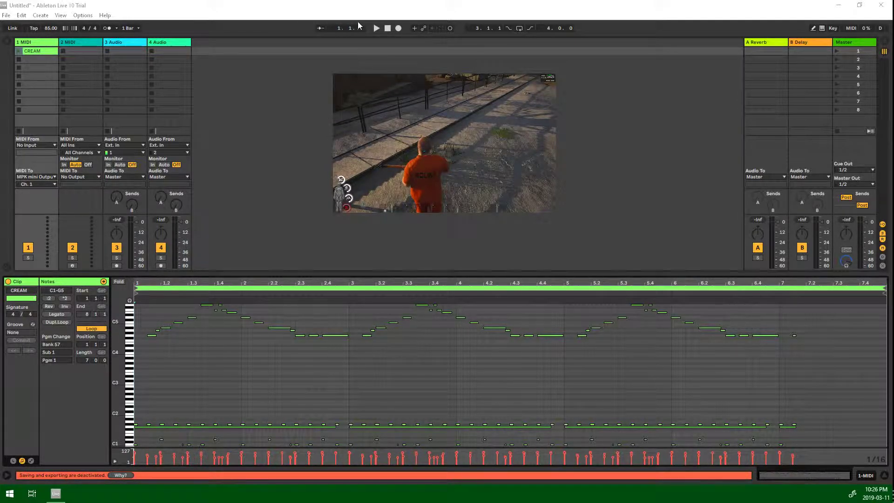
# Assign the Z key to launch the CREAM clip in Track 1 / Scene 1 via Key Map mode
pyautogui.click(88, 16)
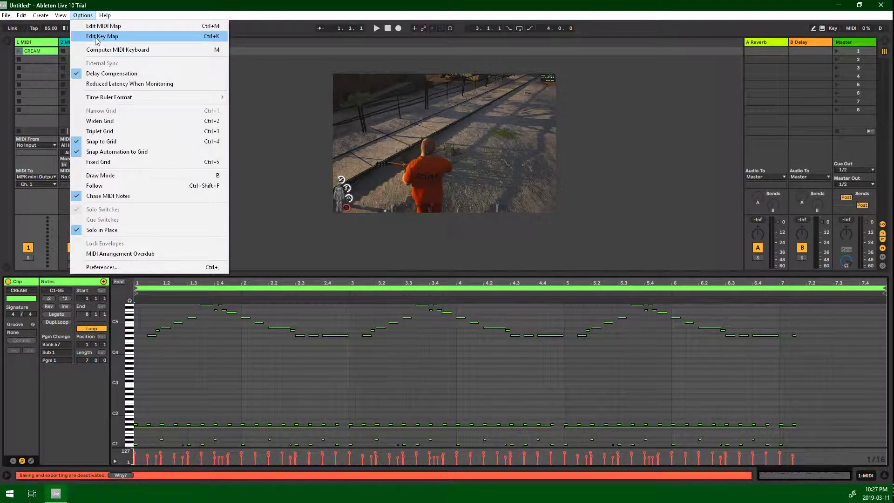
pyautogui.click(96, 38)
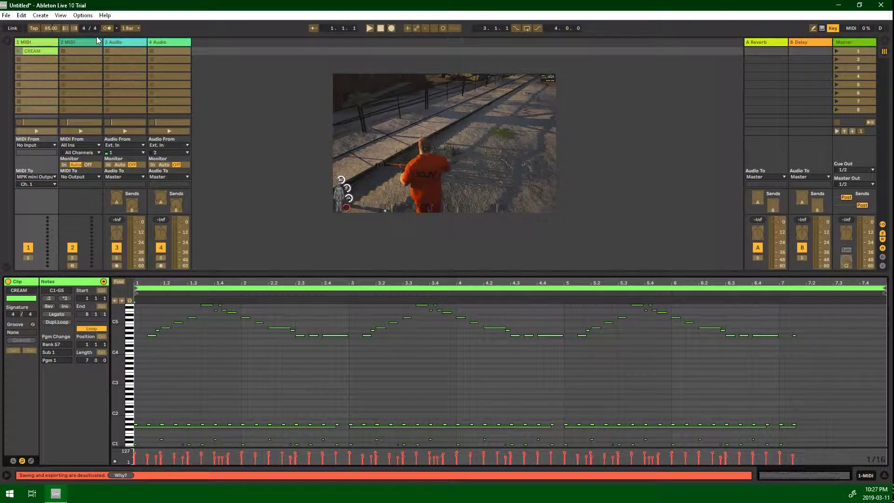
pyautogui.click(34, 52)
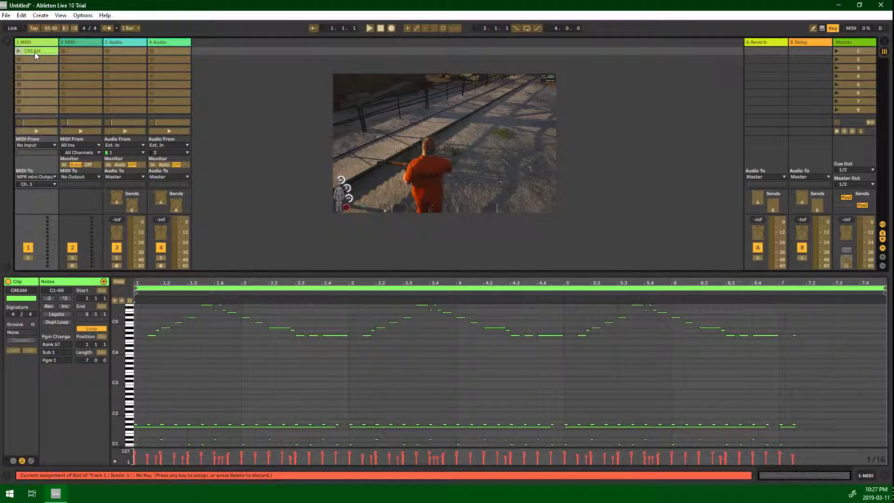
pyautogui.press('z')
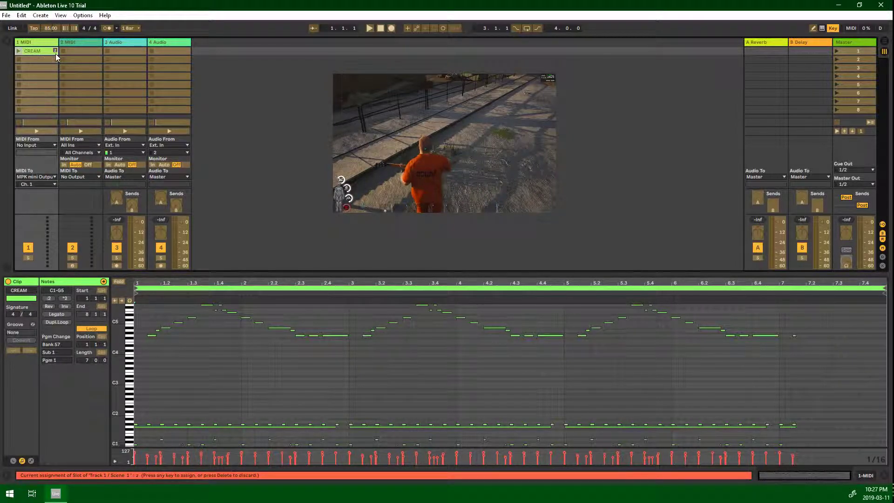
pyautogui.hotkey('ctrl', 'k')
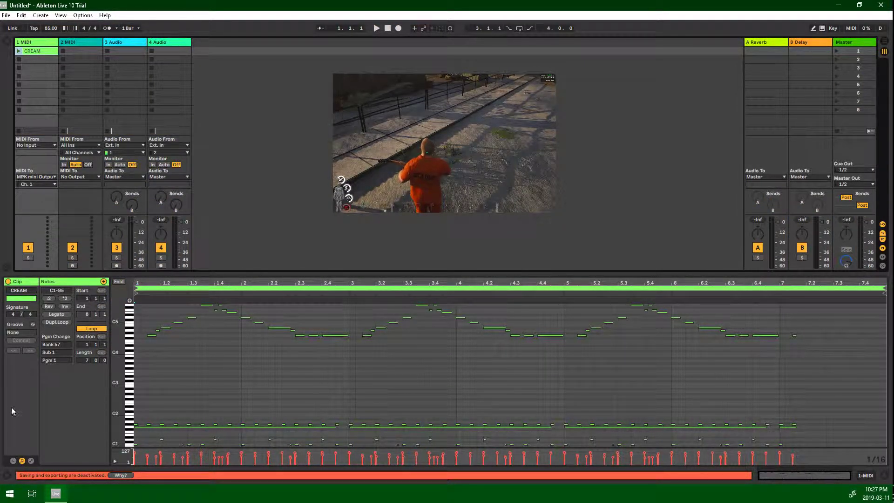
# Set the CREAM clip's Launch Mode to Toggle and launch Quantization to None
pyautogui.click(13, 460)
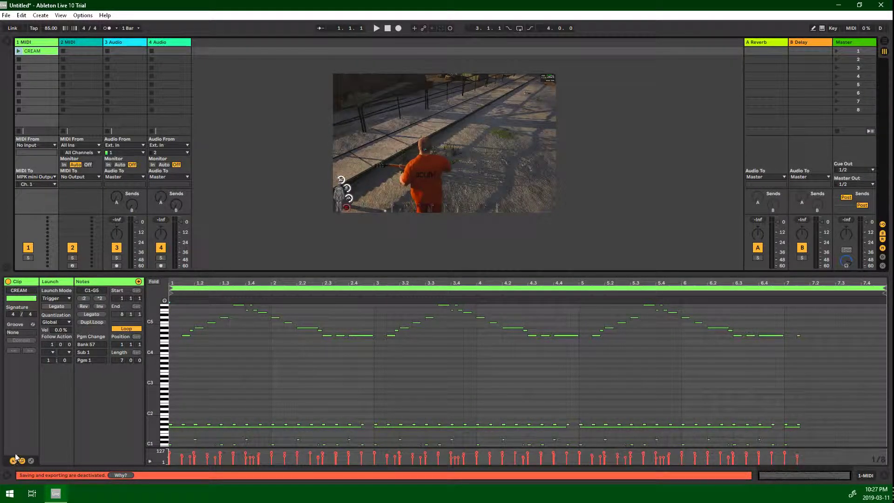
pyautogui.click(51, 299)
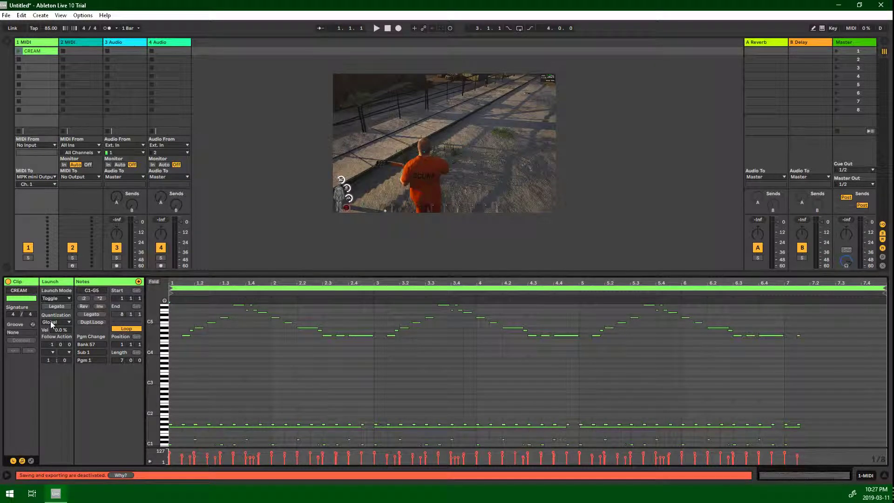
pyautogui.click(50, 321)
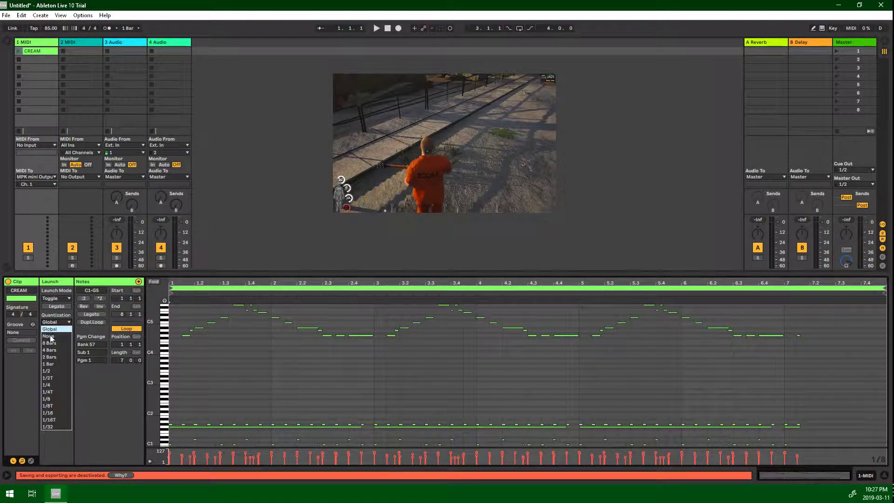
pyautogui.click(50, 337)
pyautogui.click(47, 322)
pyautogui.click(53, 316)
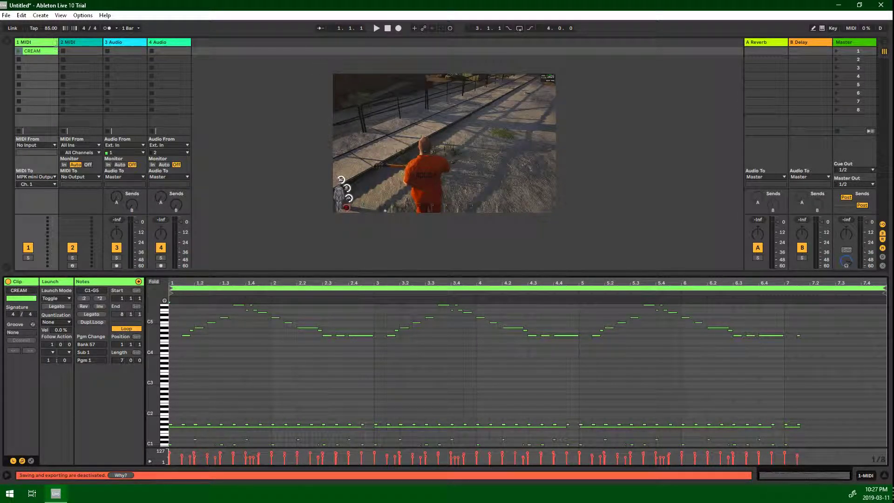
pyautogui.click(41, 52)
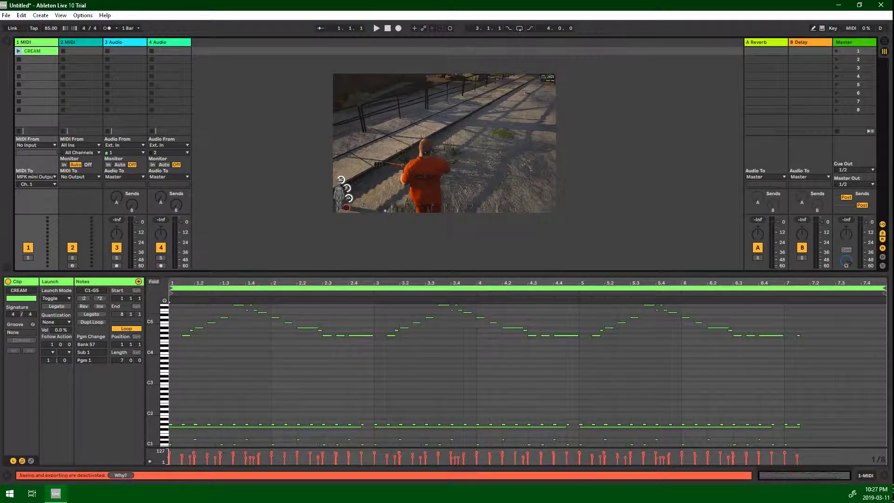
# Play the CREAM clip into the game, then return to Live and reopen its notes
pyautogui.press('space')
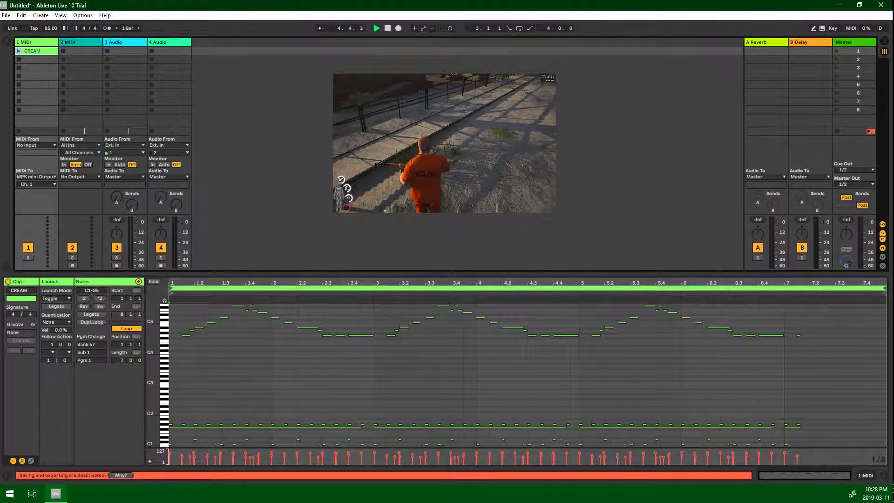
pyautogui.press('super+d')
pyautogui.press('super+d')
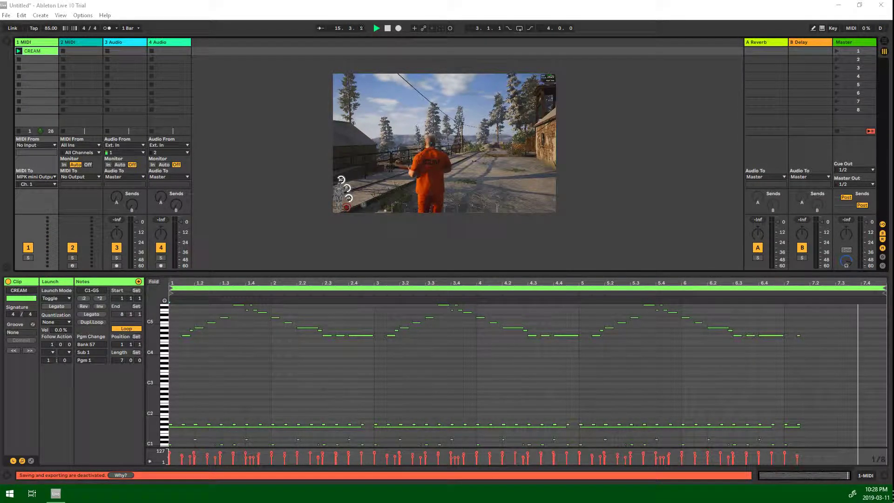
pyautogui.click(303, 49)
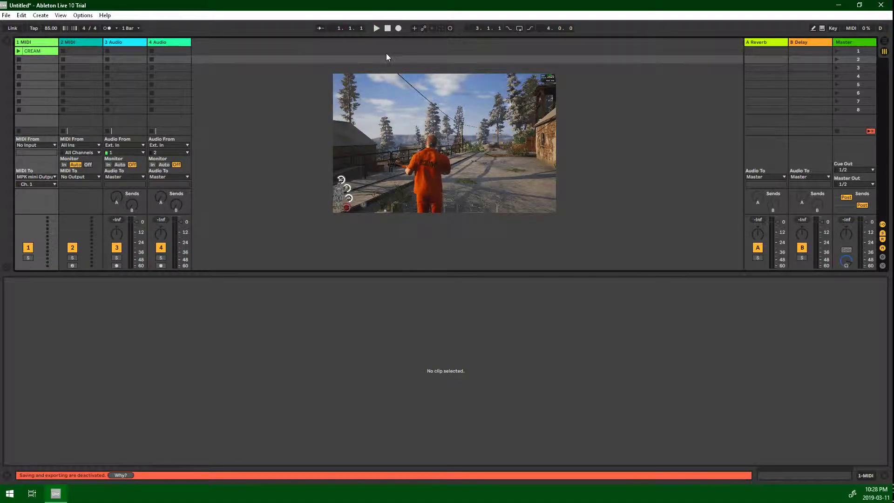
pyautogui.click(37, 53)
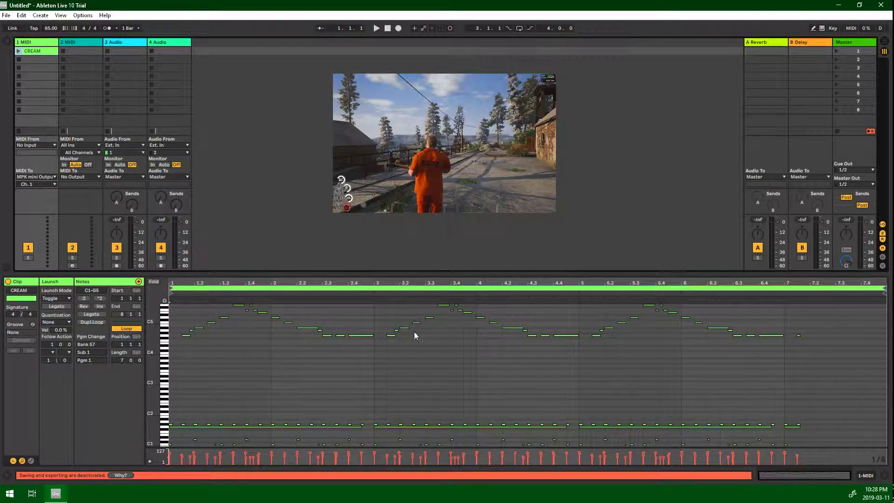